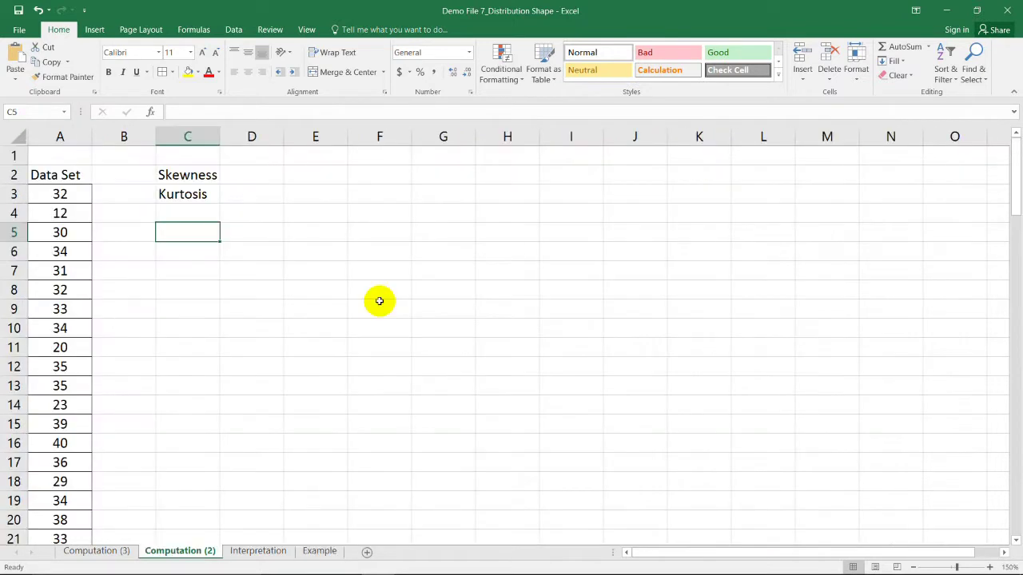
- Calculate the sample skewness of the data set in cell D2 with =SKEW(A3:A101)
{"action": "left_click", "coordinate": [54, 172]}
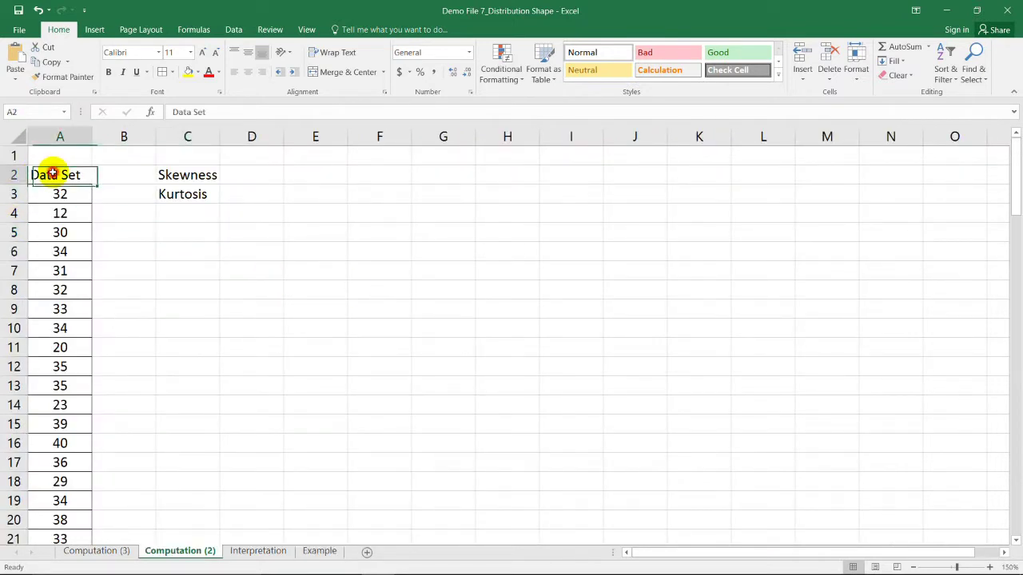
{"action": "left_click", "coordinate": [60, 136]}
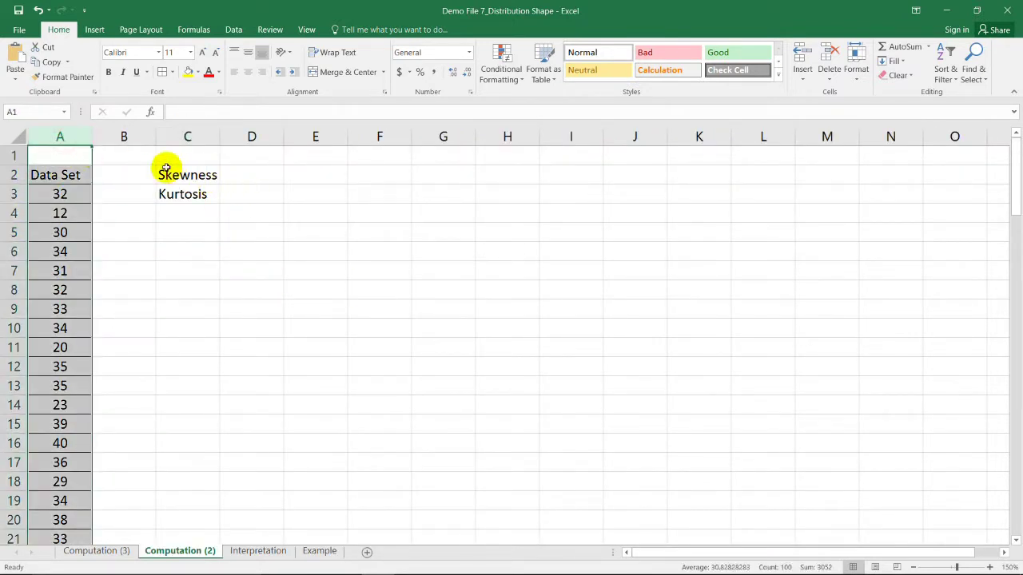
{"action": "left_click", "coordinate": [167, 173]}
{"action": "double_click", "coordinate": [263, 176]}
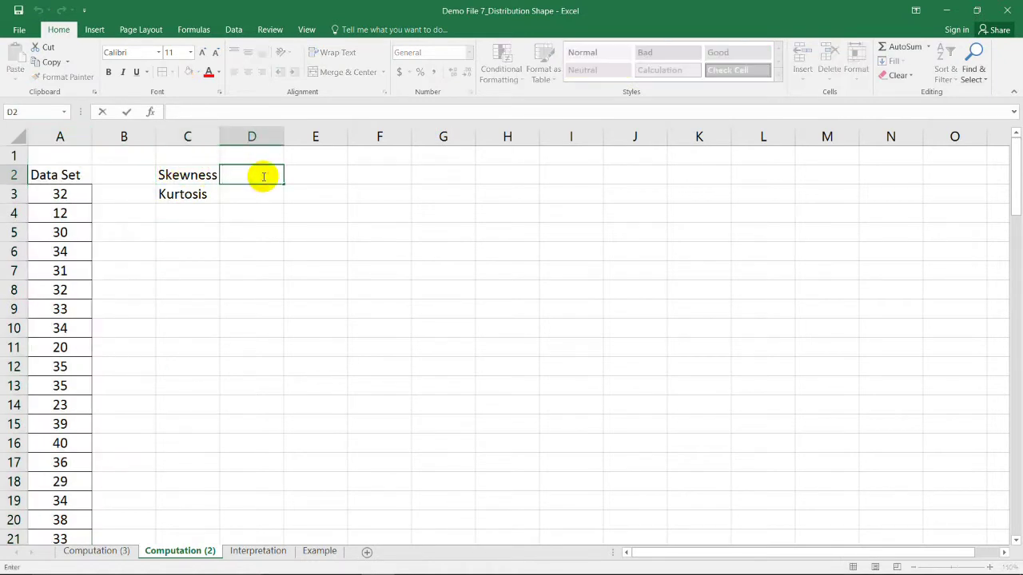
{"action": "type", "text": "="}
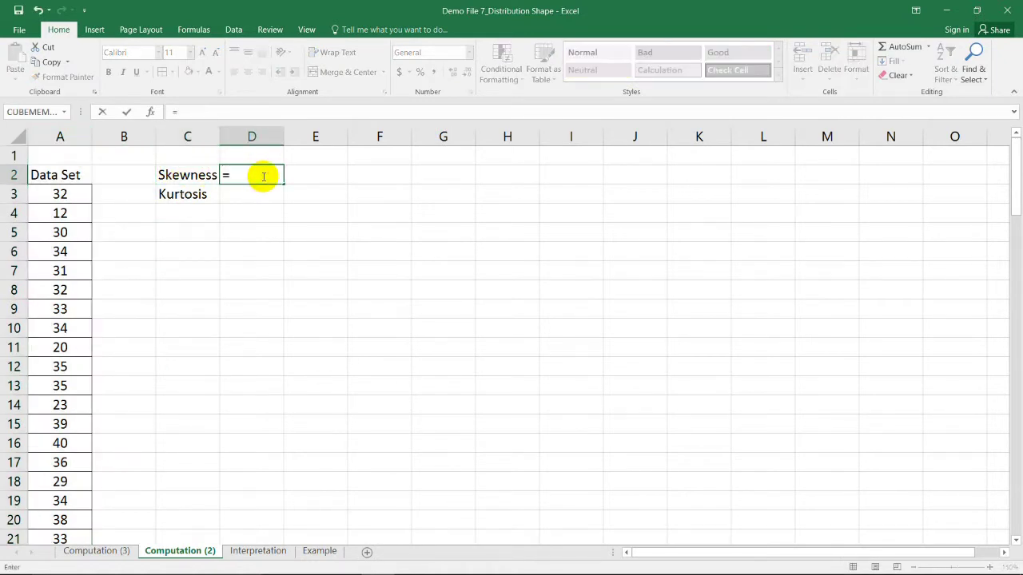
{"action": "type", "text": "skew"}
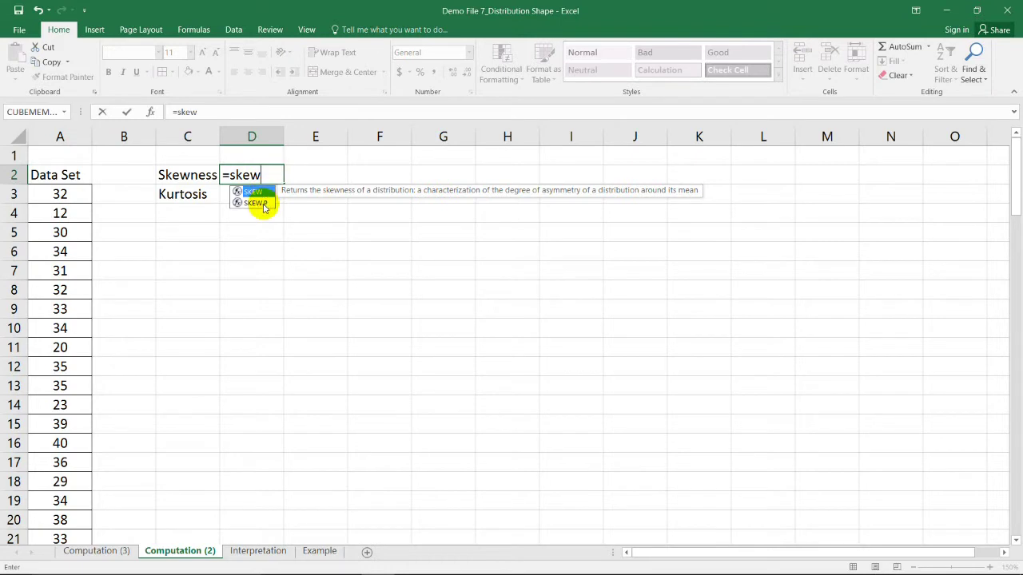
{"action": "left_click", "coordinate": [264, 206]}
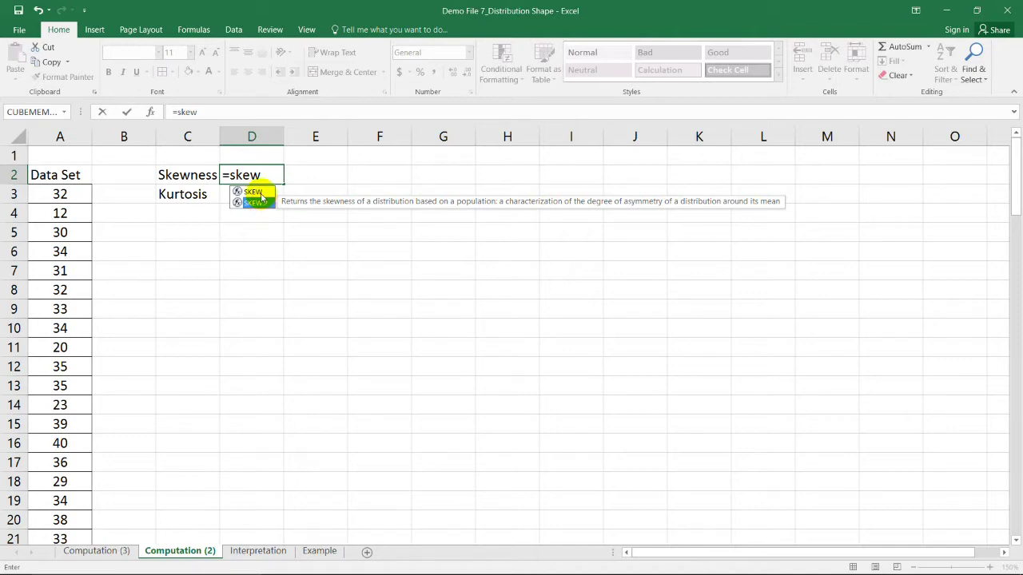
{"action": "double_click", "coordinate": [254, 192]}
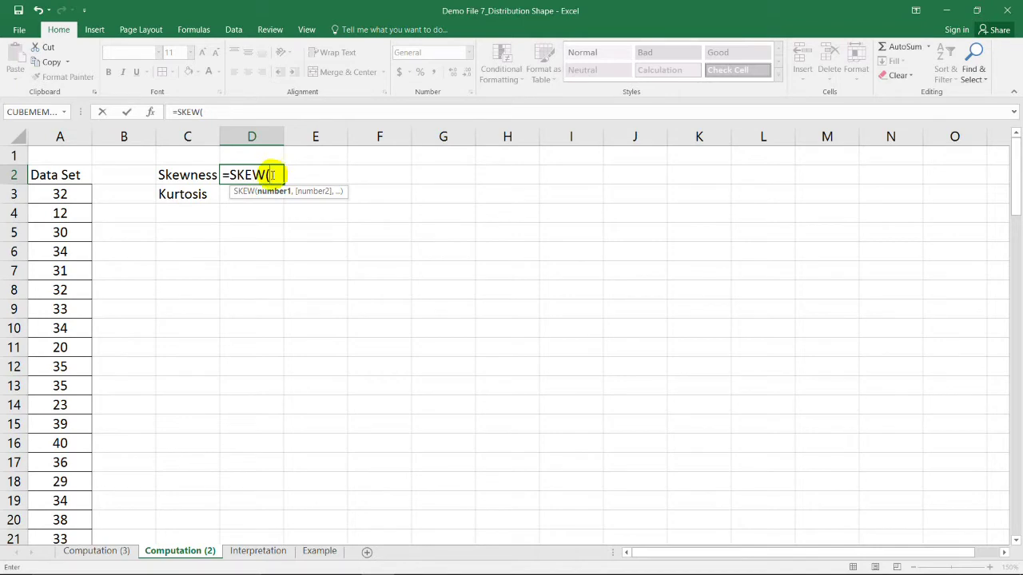
{"action": "left_click", "coordinate": [57, 194]}
{"action": "left_click_drag", "start_coordinate": [58, 194], "coordinate": [62, 500]}
{"action": "scroll", "coordinate": [421, 351], "scroll_direction": "up", "scroll_amount": 20}
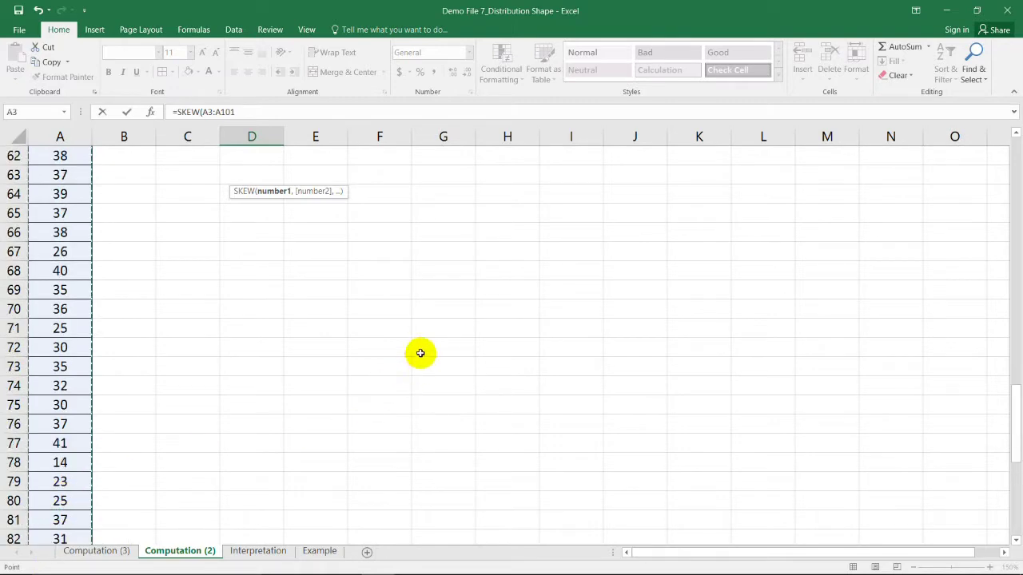
{"action": "left_click", "coordinate": [252, 114]}
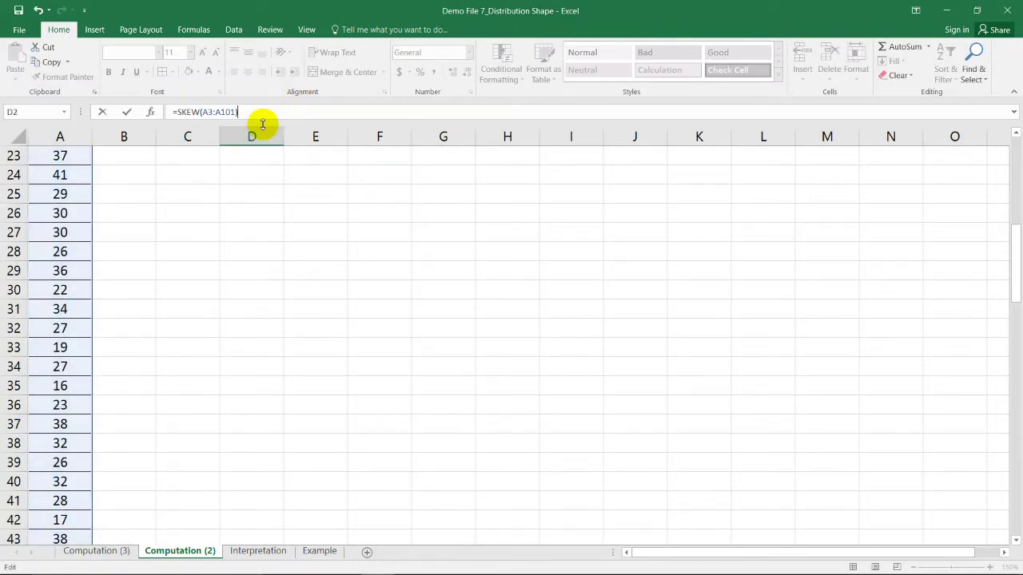
{"action": "key", "text": "Return"}
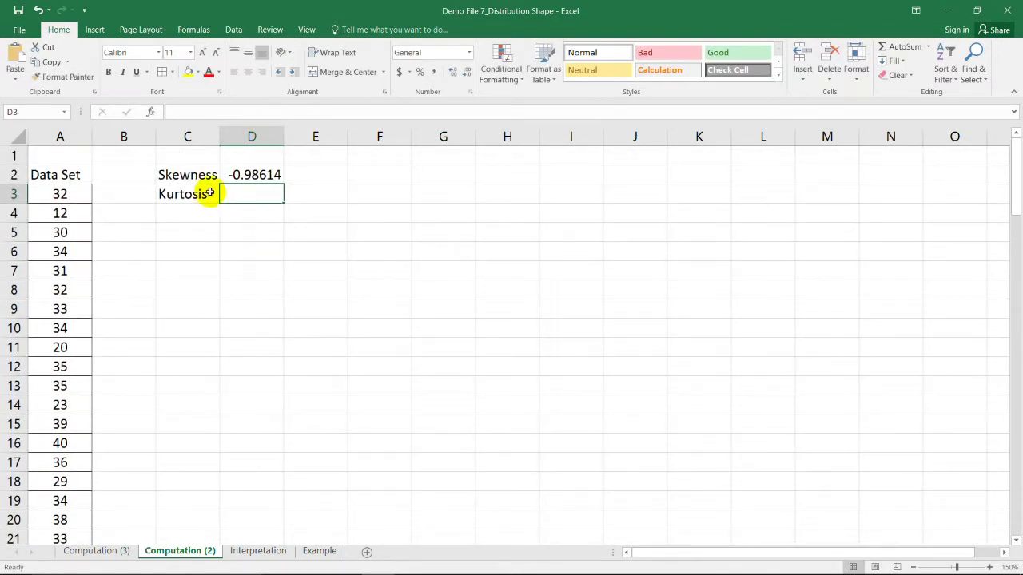
{"action": "left_click", "coordinate": [255, 174]}
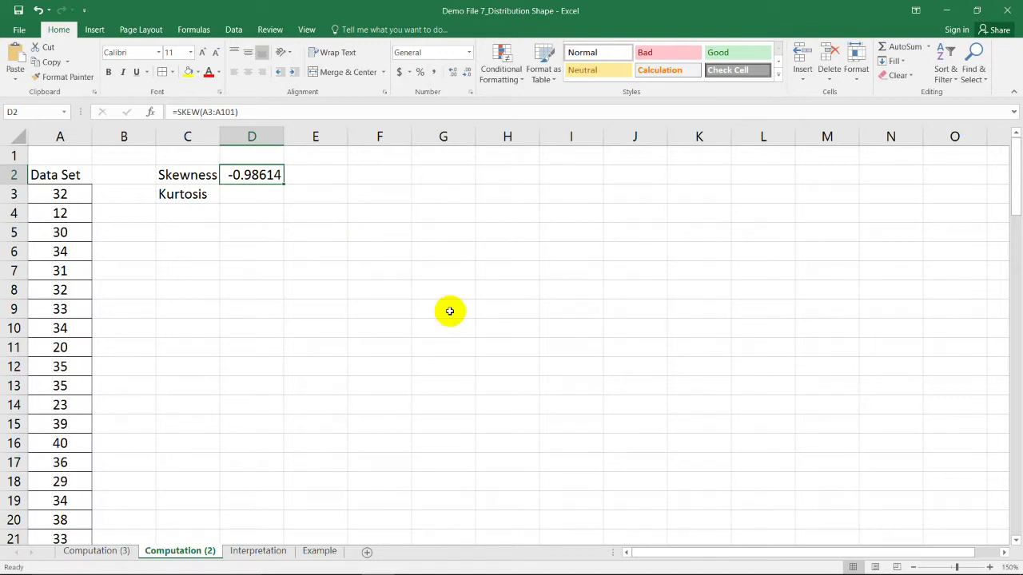
- Calculate the kurtosis of the column A data values in cell D3 with the KURT function
{"action": "double_click", "coordinate": [254, 197]}
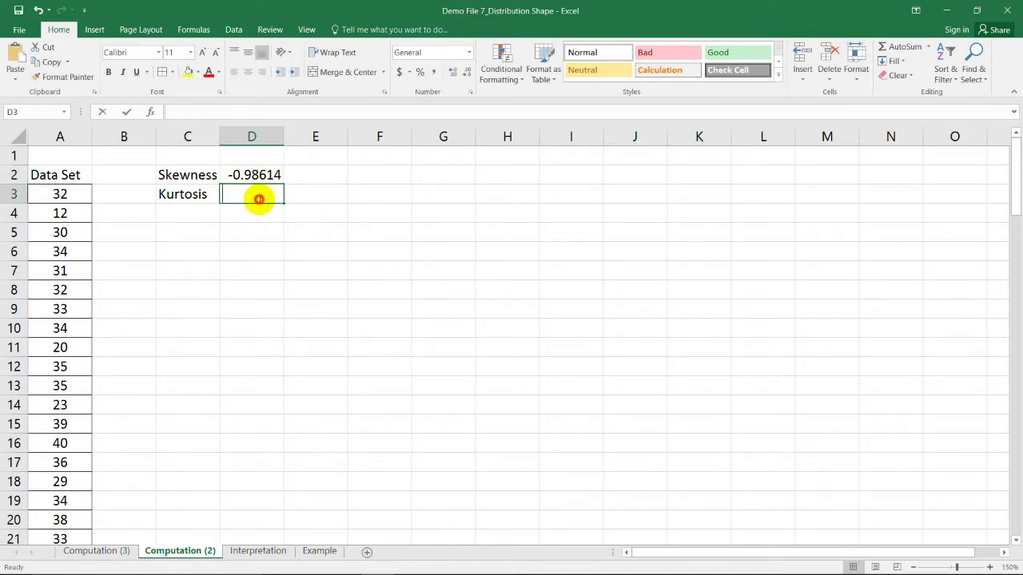
{"action": "type", "text": "="}
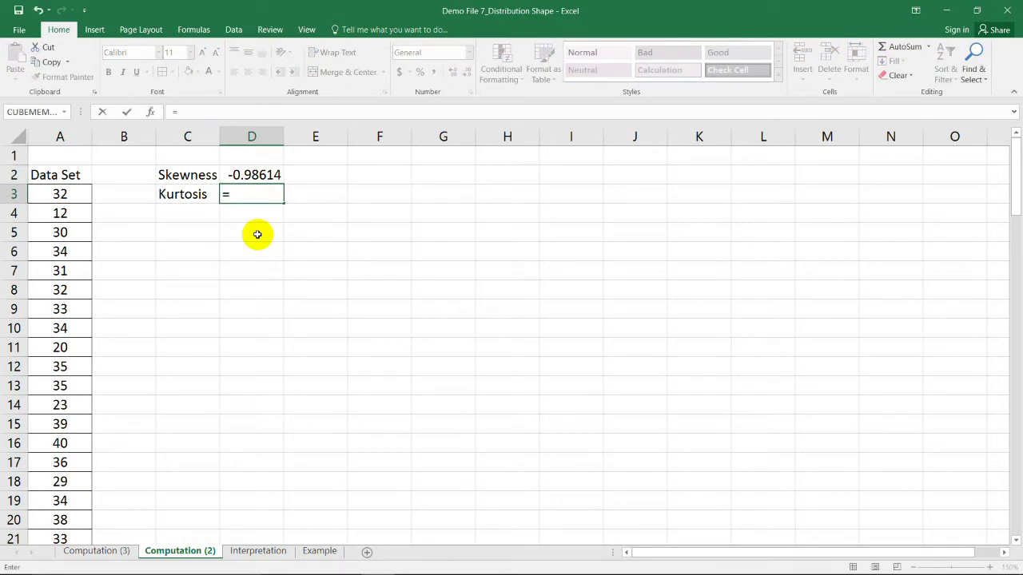
{"action": "type", "text": "kurt"}
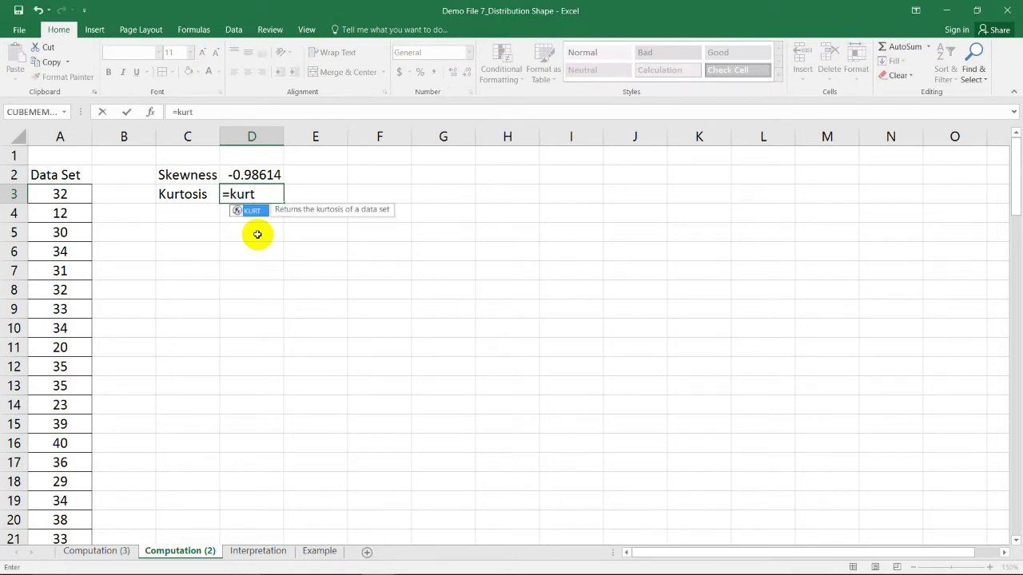
{"action": "type", "text": "("}
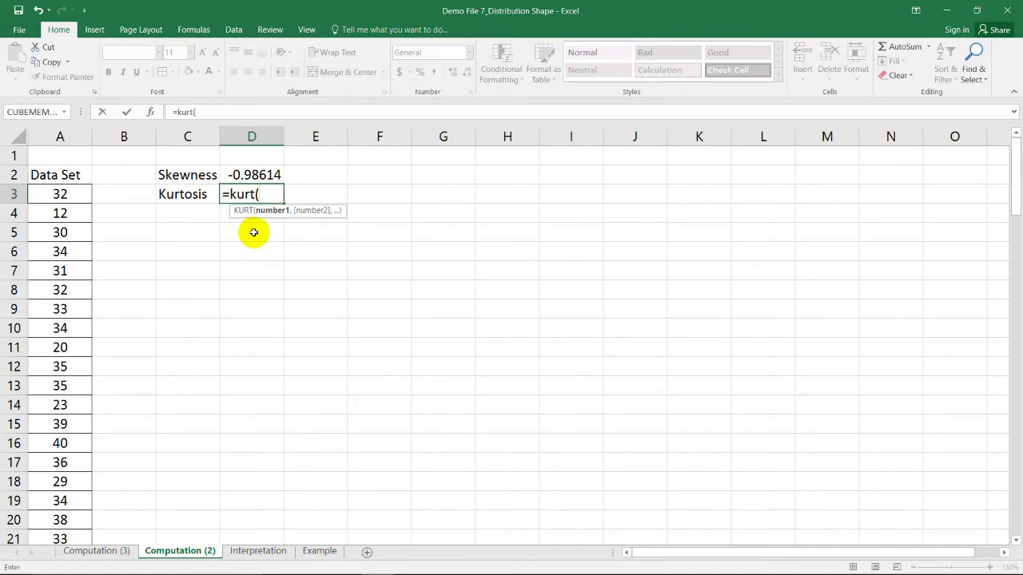
{"action": "left_click_drag", "start_coordinate": [73, 192], "coordinate": [40, 464]}
{"action": "key", "text": "Return"}
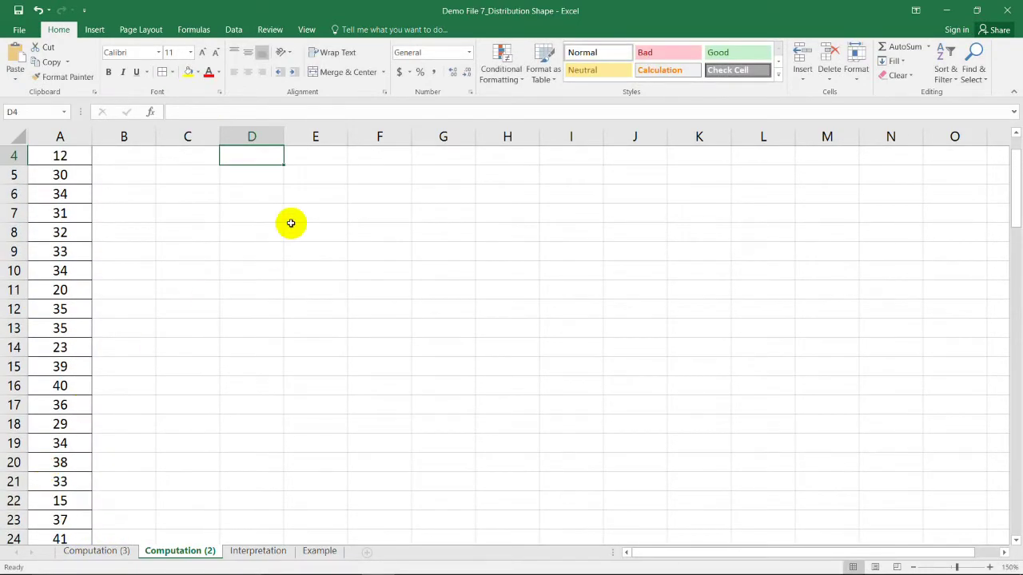
{"action": "scroll", "coordinate": [294, 218], "scroll_direction": "up", "scroll_amount": 1}
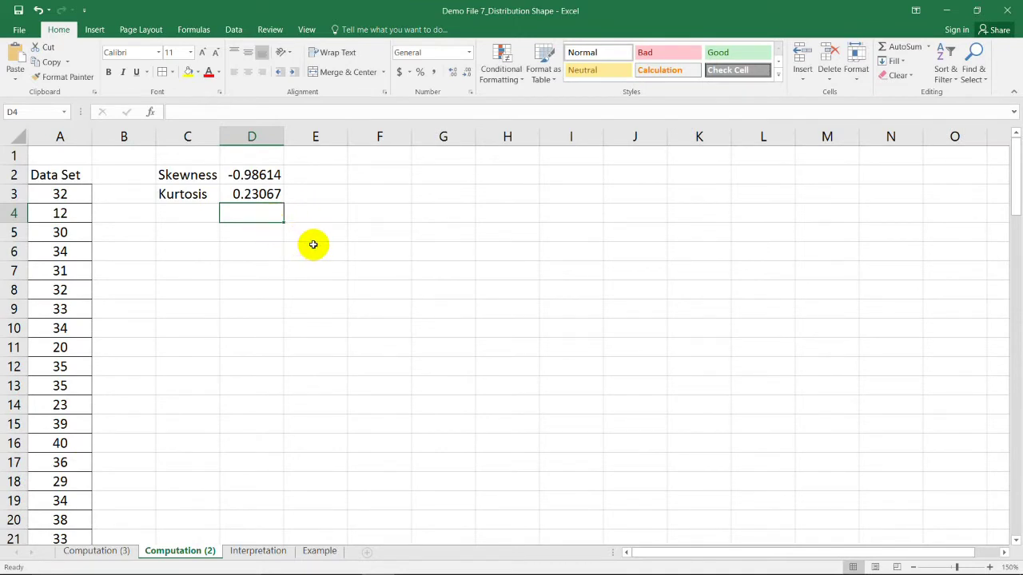
- Reduce the skewness and kurtosis results in D2:D3 to two decimal places
{"action": "left_click_drag", "start_coordinate": [269, 171], "coordinate": [263, 195]}
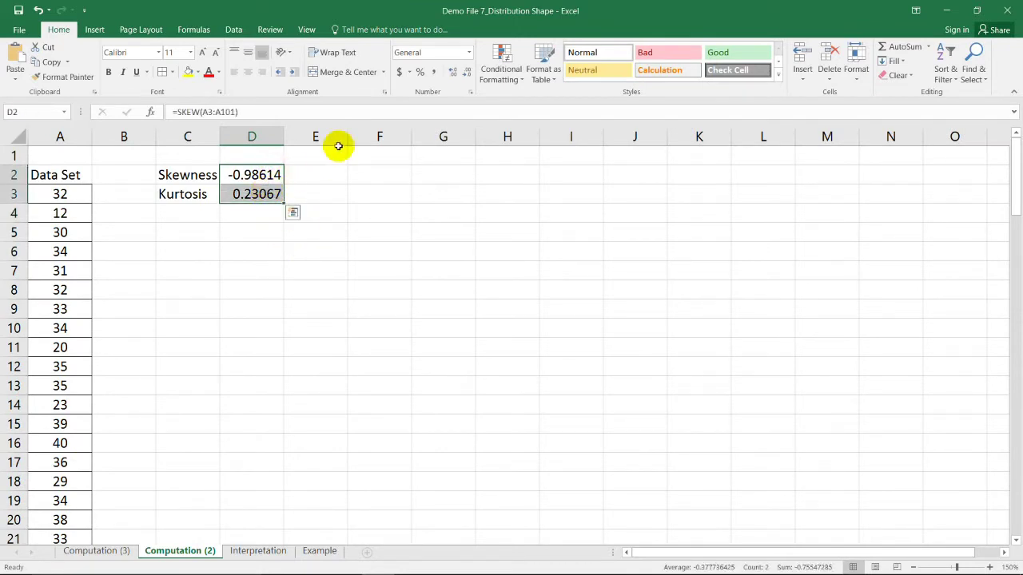
{"action": "left_click", "coordinate": [465, 72]}
{"action": "left_click", "coordinate": [465, 72]}
{"action": "left_click", "coordinate": [465, 72]}
{"action": "left_click", "coordinate": [416, 208]}
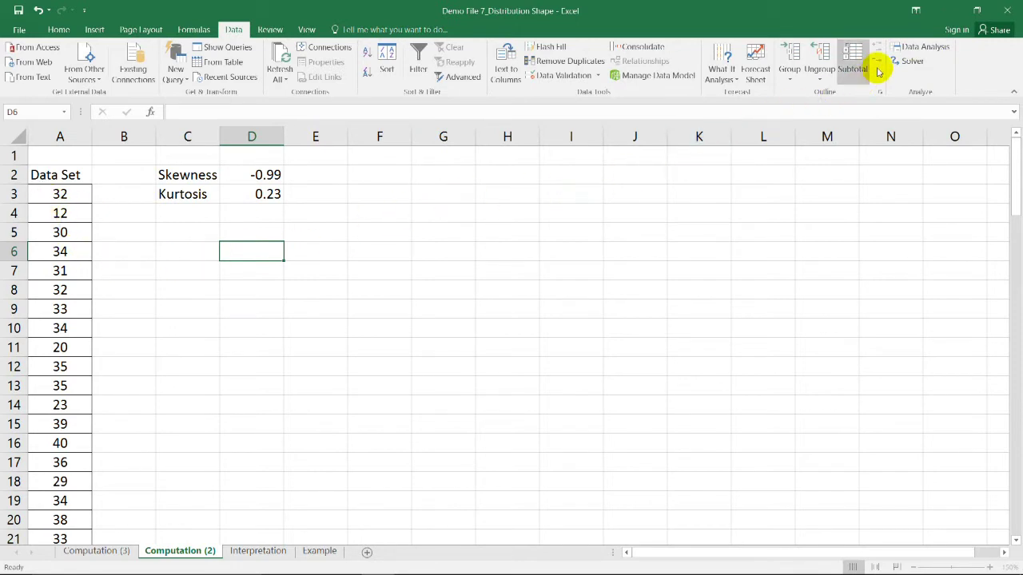
- Start a Descriptive Statistics analysis with input range $A$2:$A$101, grouped by columns, with labels in the first row
{"action": "left_click", "coordinate": [917, 49]}
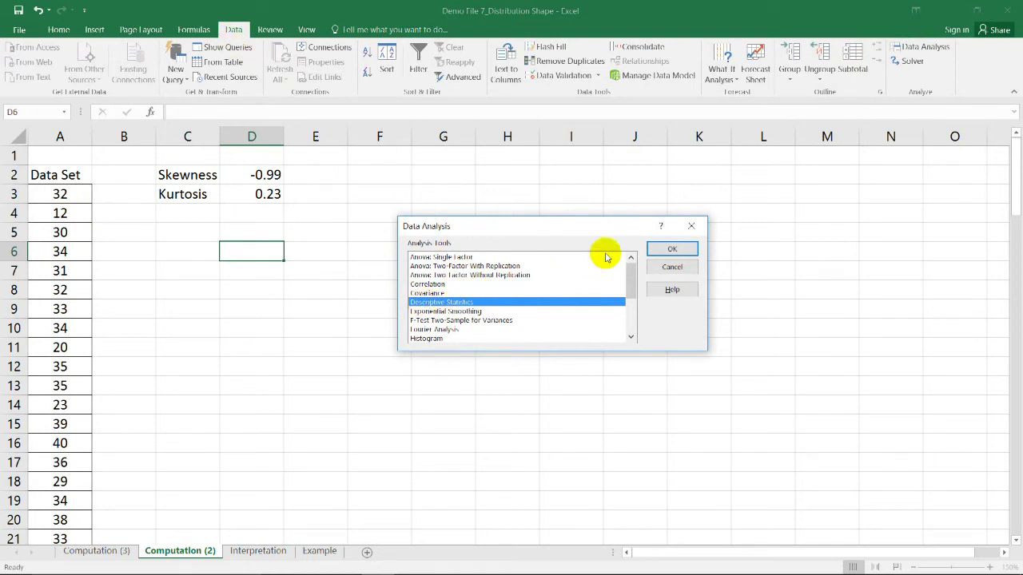
{"action": "left_click", "coordinate": [652, 250]}
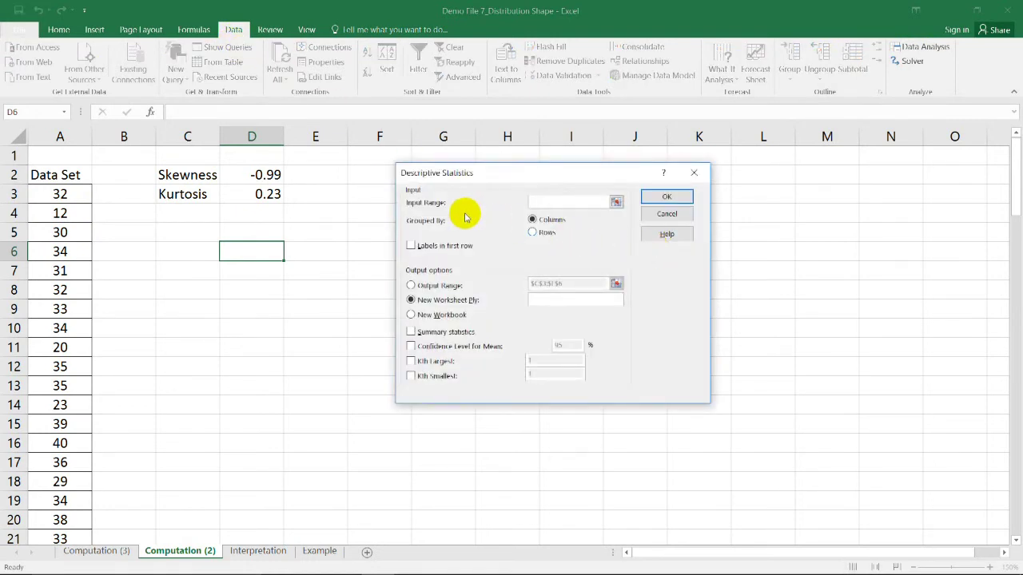
{"action": "left_click_drag", "start_coordinate": [72, 174], "coordinate": [69, 501]}
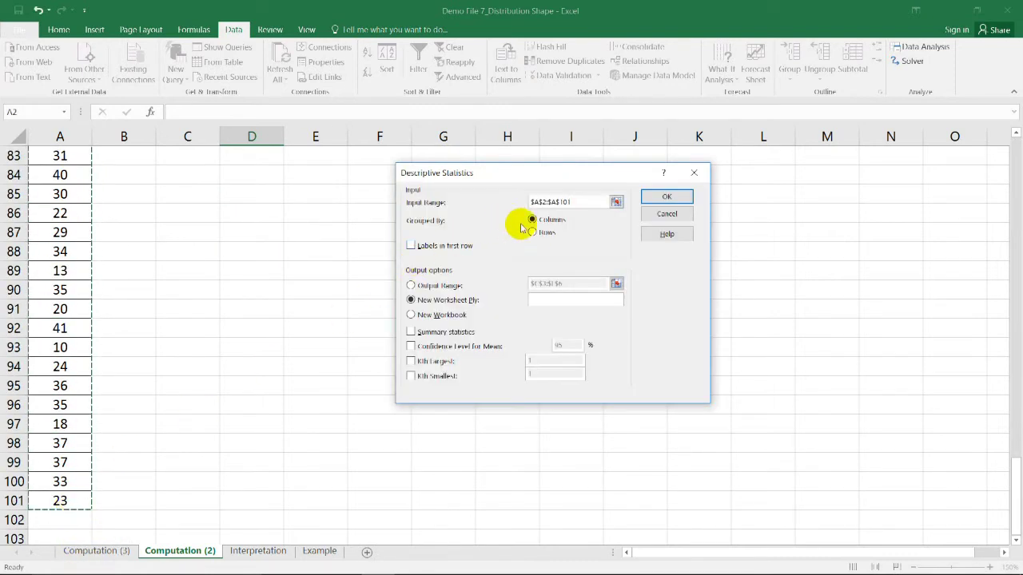
{"action": "scroll", "coordinate": [550, 228], "scroll_direction": "up", "scroll_amount": 20}
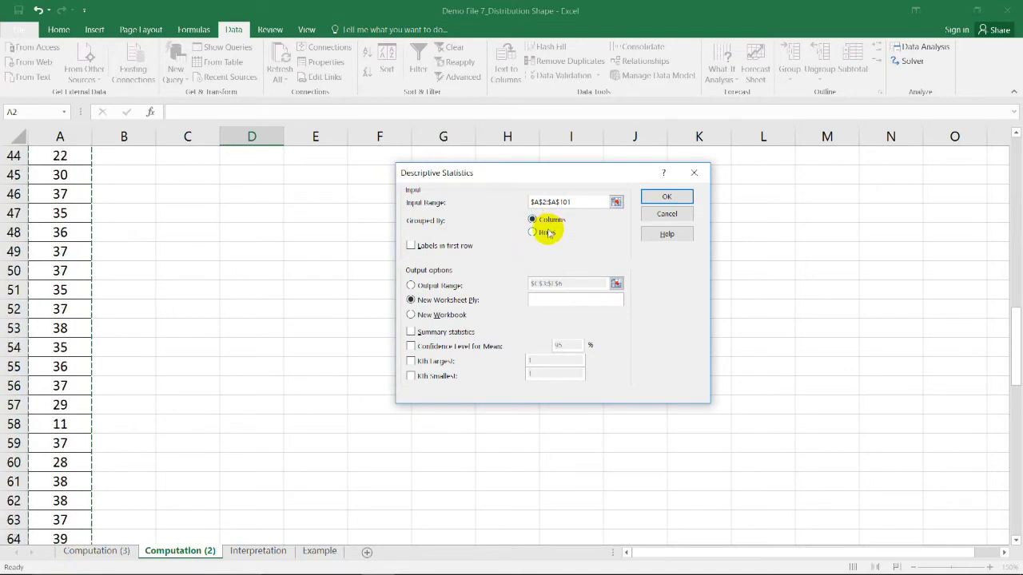
{"action": "left_click", "coordinate": [411, 246]}
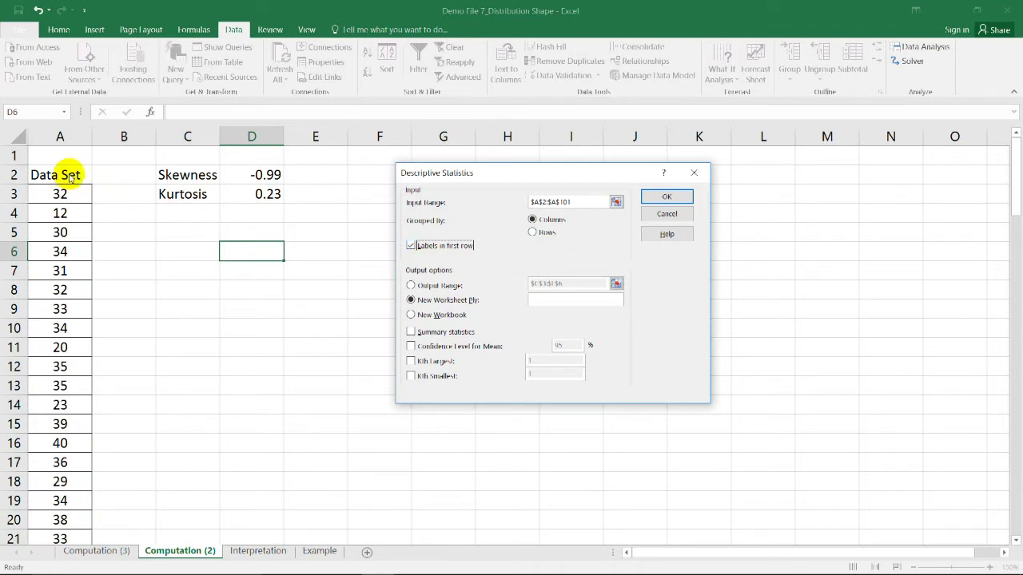
- Set the output range to $C$6:$E$14, enable summary statistics, and generate the descriptive statistics table
{"action": "left_click", "coordinate": [422, 288]}
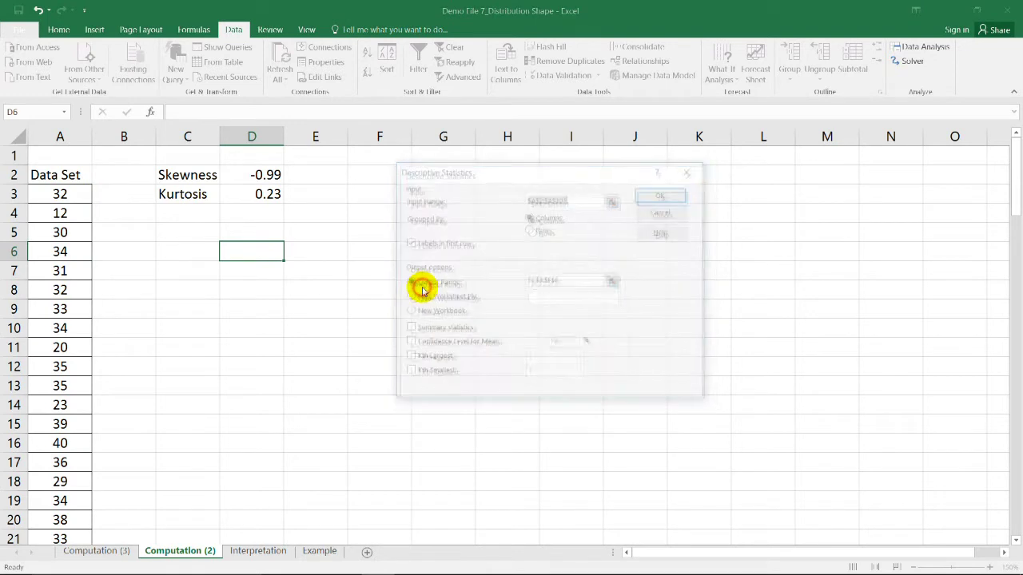
{"action": "left_click", "coordinate": [571, 280]}
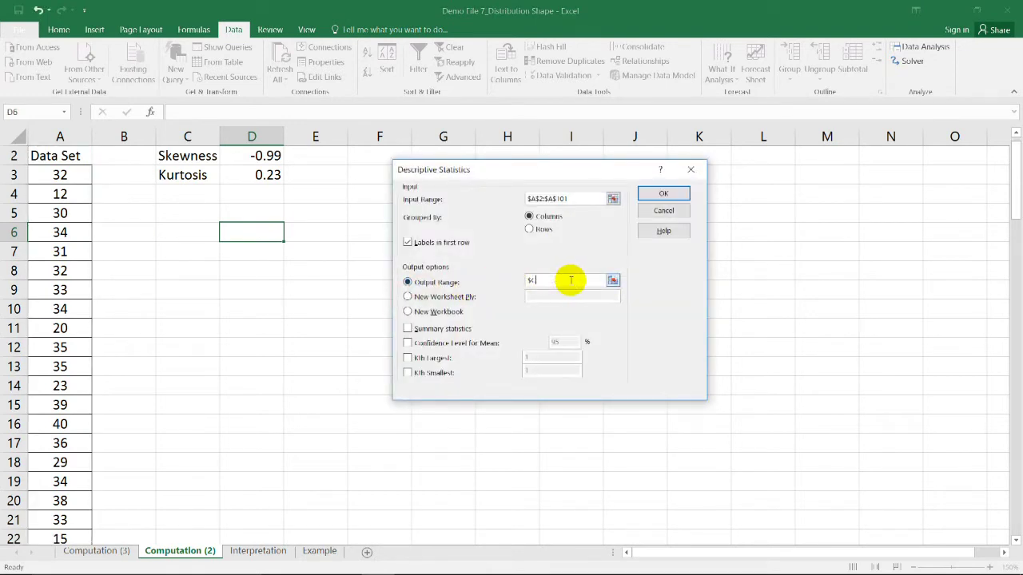
{"action": "key", "text": "BackSpace"}
{"action": "key", "text": "BackSpace"}
{"action": "left_click_drag", "start_coordinate": [178, 231], "coordinate": [337, 390]}
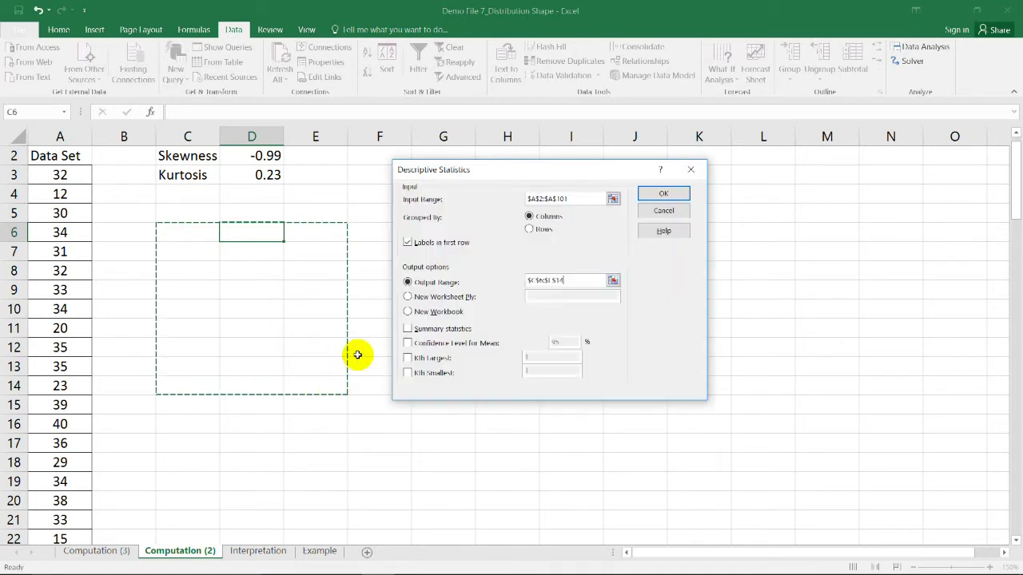
{"action": "left_click", "coordinate": [409, 329]}
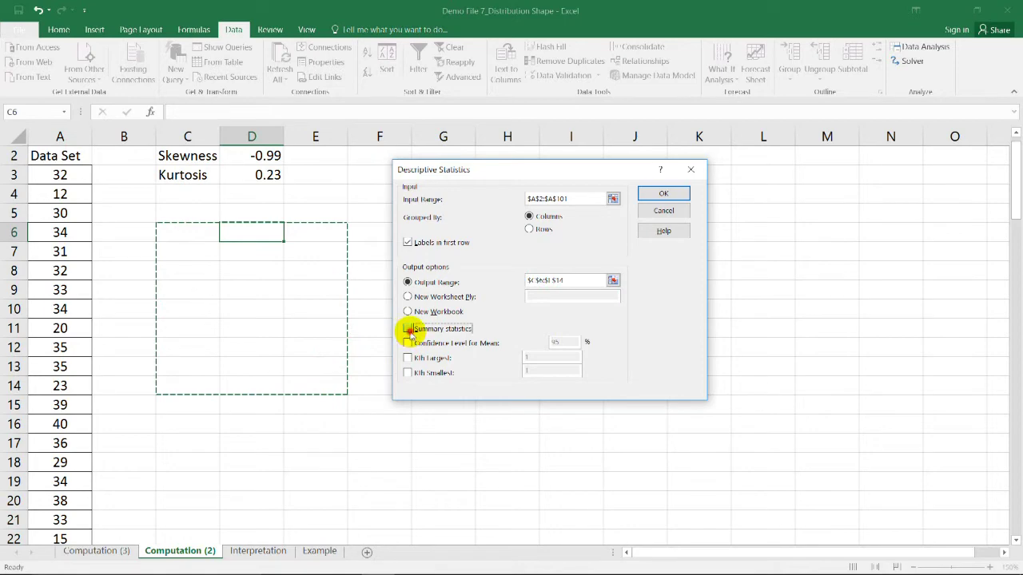
{"action": "left_click", "coordinate": [663, 193]}
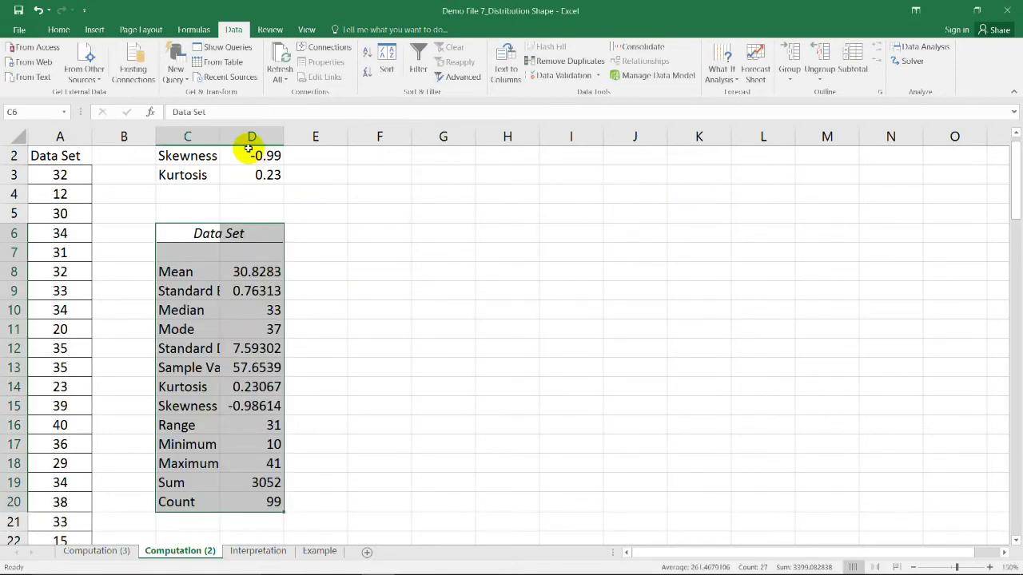
- Fit the widths of columns C and D to their contents and select the table's Kurtosis and Skewness rows
{"action": "double_click", "coordinate": [220, 137]}
{"action": "double_click", "coordinate": [343, 137]}
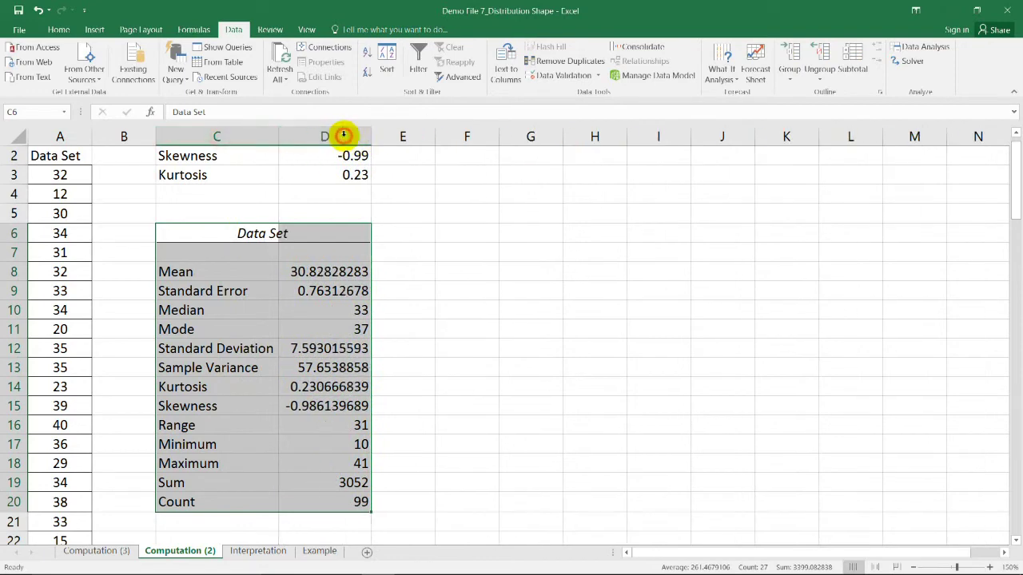
{"action": "scroll", "coordinate": [284, 354], "scroll_direction": "down", "scroll_amount": 2}
{"action": "scroll", "coordinate": [282, 348], "scroll_direction": "up", "scroll_amount": 3}
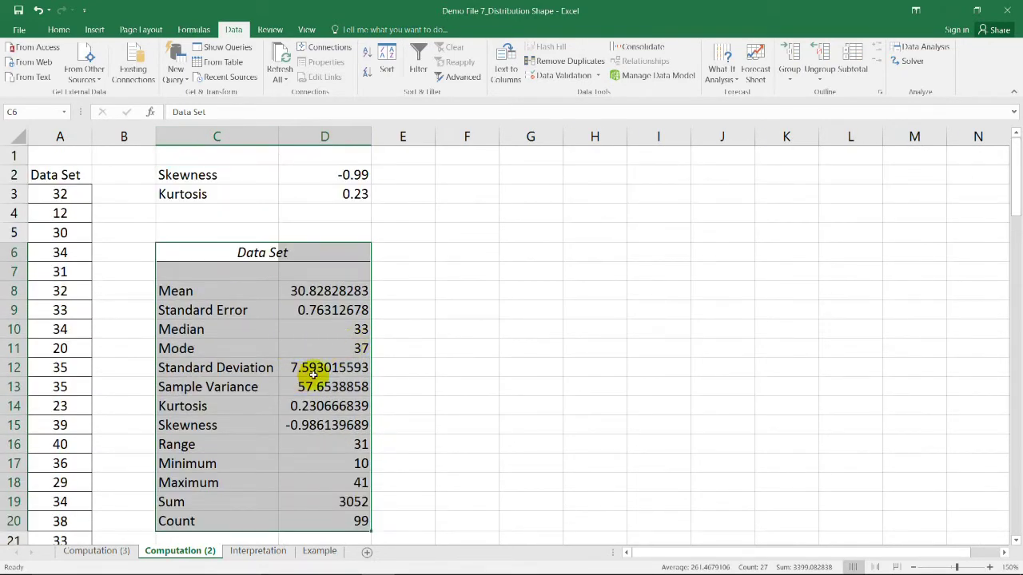
{"action": "left_click", "coordinate": [442, 370]}
{"action": "left_click_drag", "start_coordinate": [218, 401], "coordinate": [338, 422]}
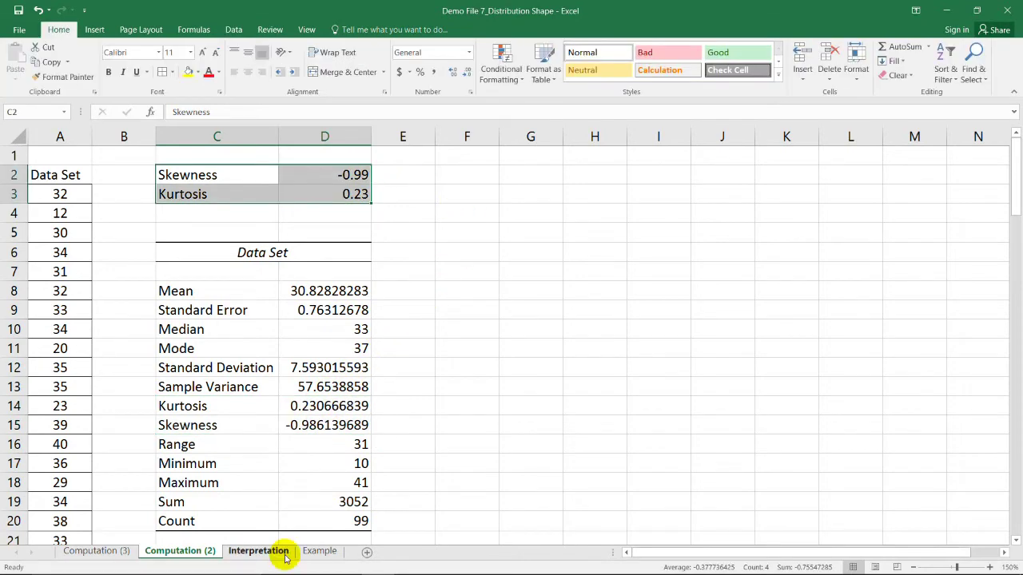
- On the Interpretation sheet, enter "Moderately skewed" in J21 as the interpretation of the skewness value
{"action": "left_click", "coordinate": [258, 551]}
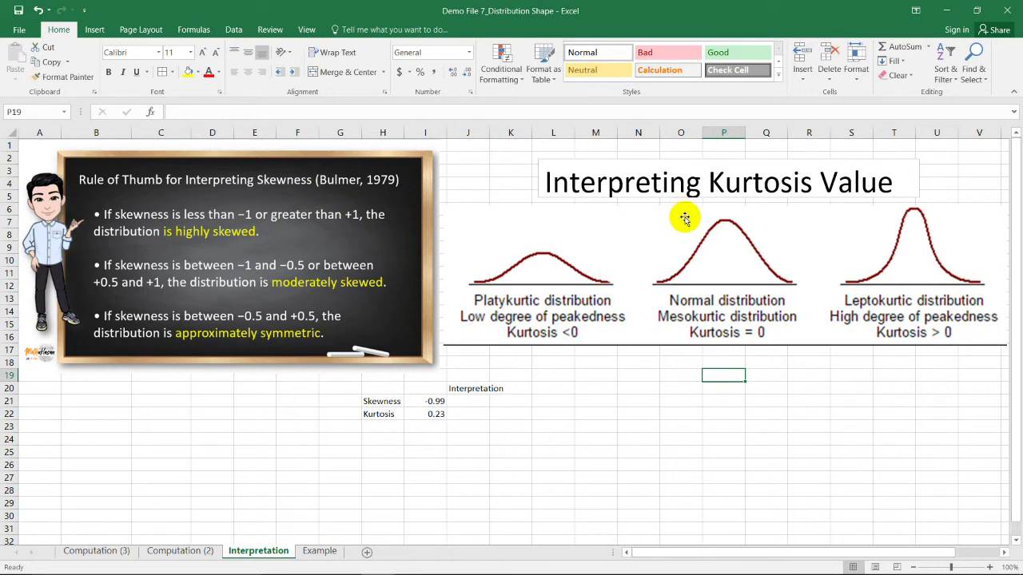
{"action": "left_click", "coordinate": [434, 402]}
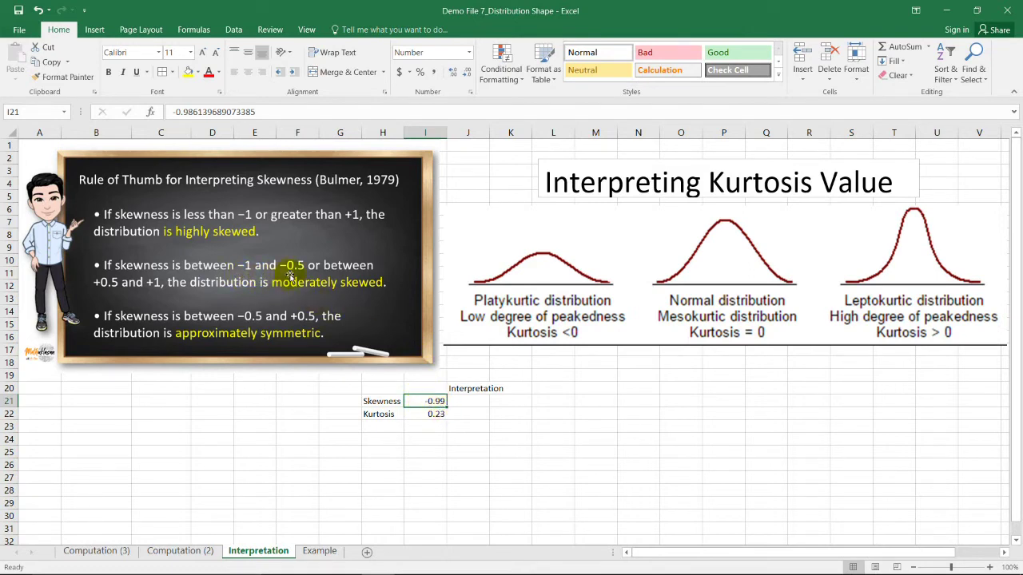
{"action": "double_click", "coordinate": [472, 400]}
{"action": "type", "text": "Moderate"}
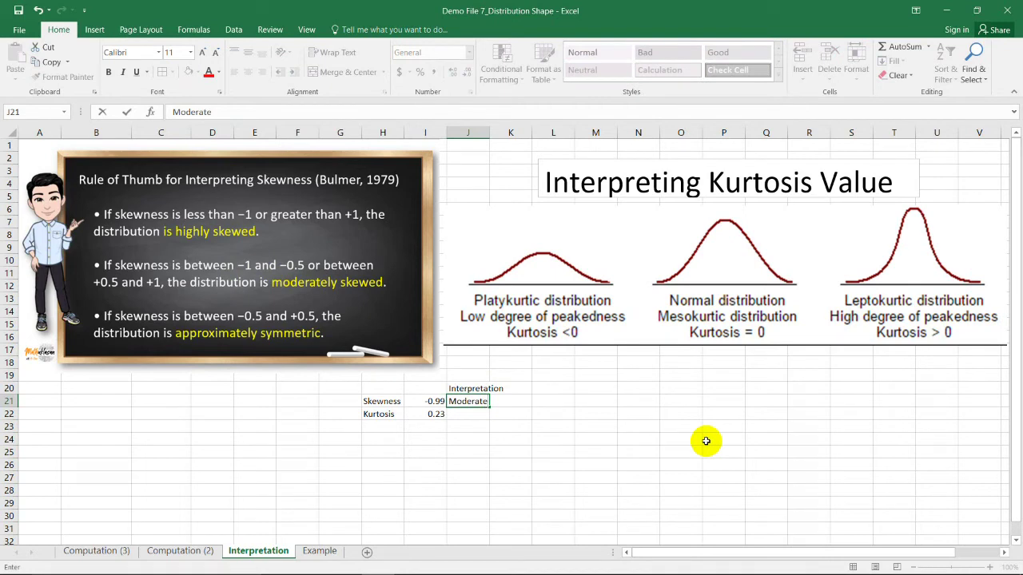
{"action": "type", "text": "ly skewed"}
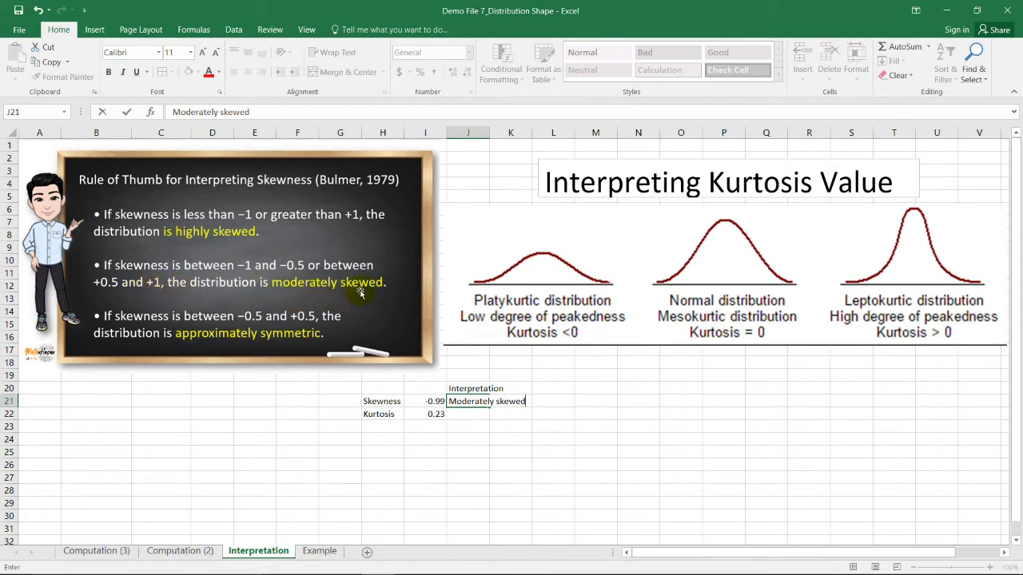
- Enter "Leptokurtic" in J22 as the kurtosis interpretation and select the results with their interpretations in H21:J22
{"action": "left_click", "coordinate": [535, 415]}
{"action": "left_click", "coordinate": [446, 414]}
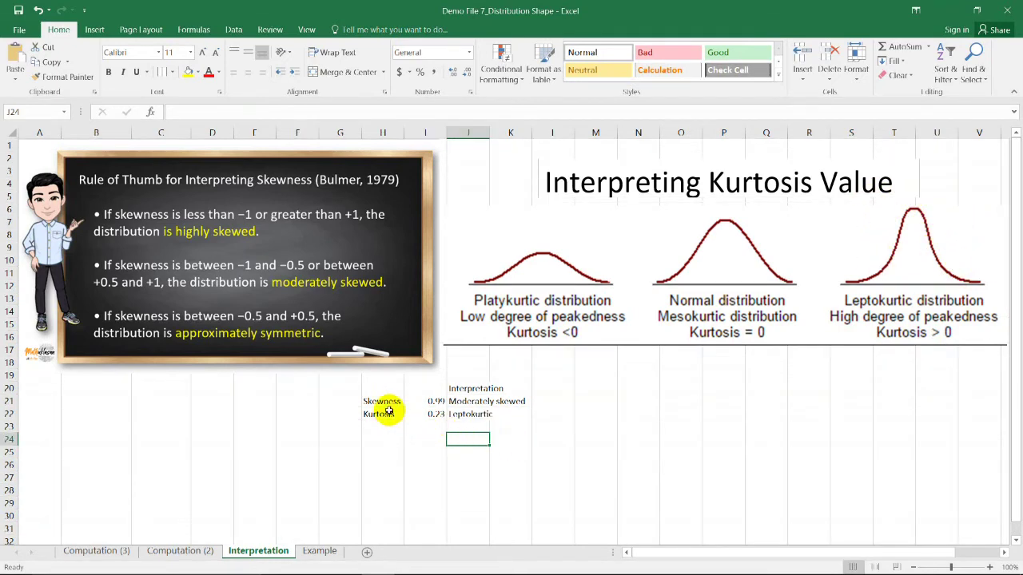
{"action": "left_click_drag", "start_coordinate": [382, 402], "coordinate": [463, 414]}
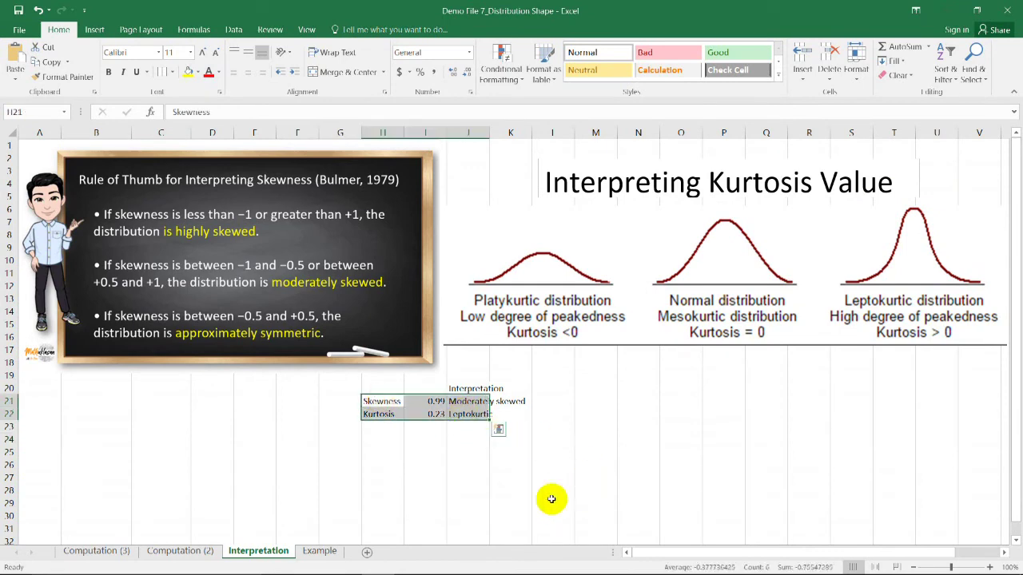
- On the Computation (2) sheet, review the kurtosis and skewness values in D14:D15 alongside the bank customers' waiting time chart
{"action": "left_click", "coordinate": [180, 553]}
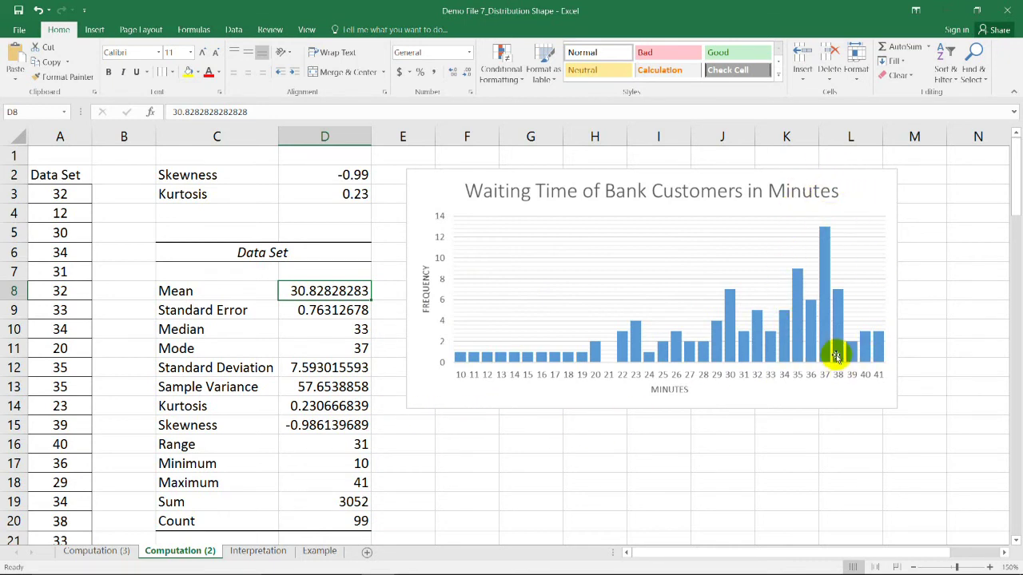
{"action": "left_click", "coordinate": [314, 408]}
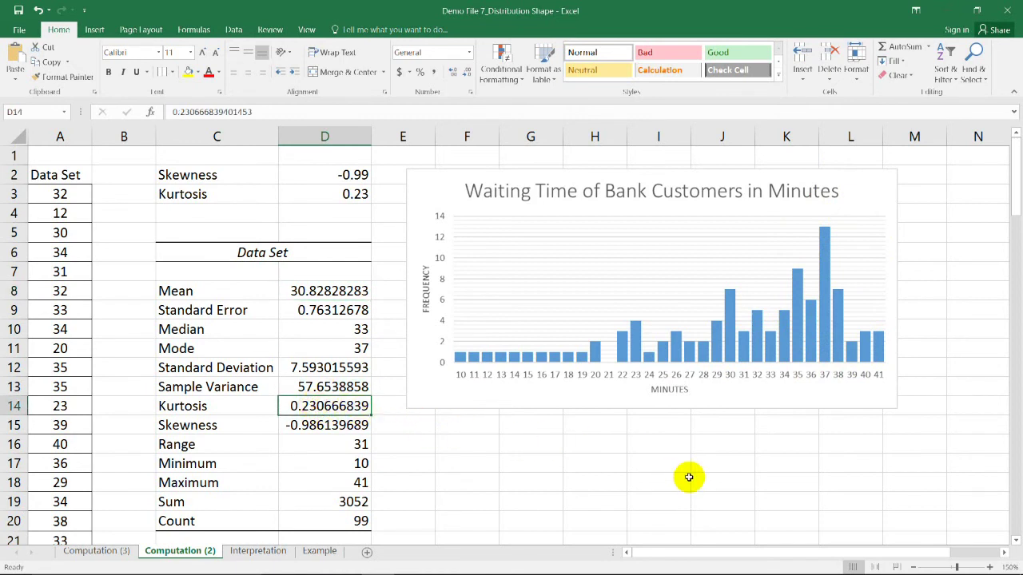
{"action": "left_click", "coordinate": [340, 427]}
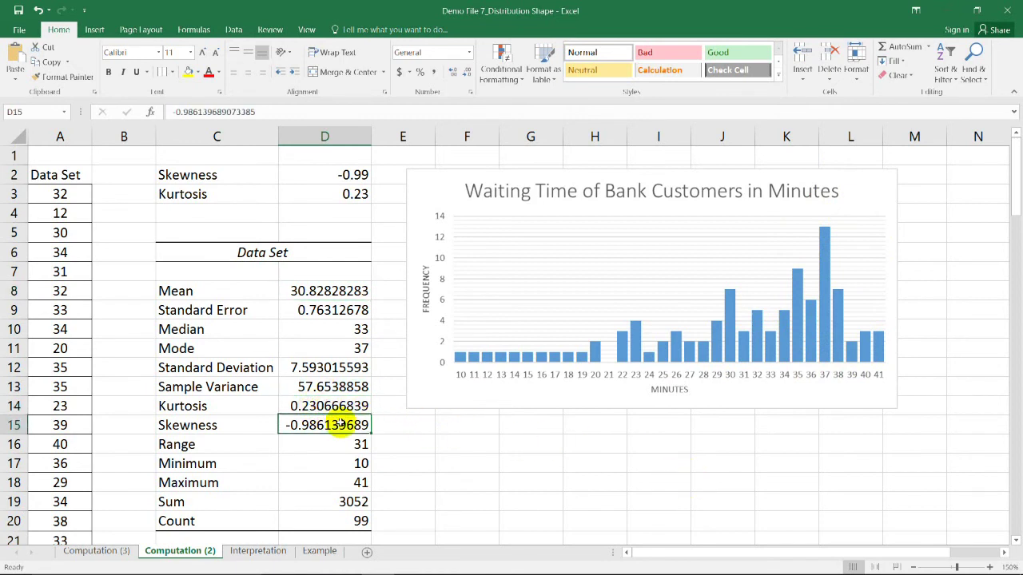
{"action": "left_click", "coordinate": [340, 405]}
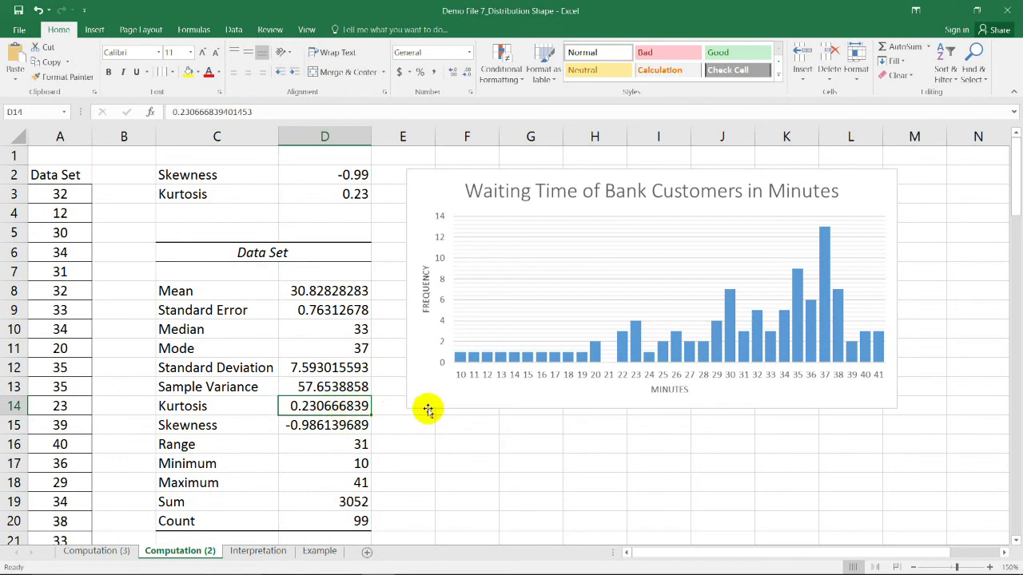